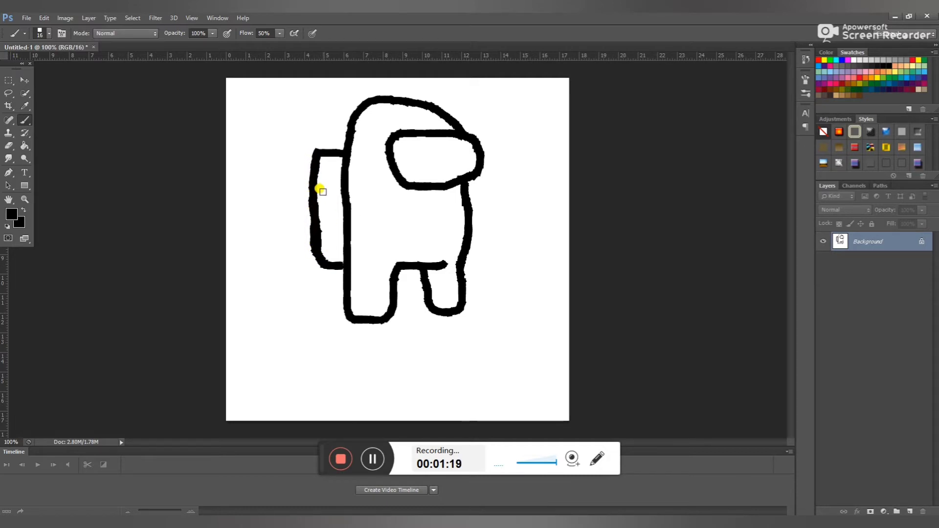
# Step: Thicken and even out the character's black outline around the backpack, body, legs, head and visor with the Brush tool
pyautogui.moveTo(312, 169)
pyautogui.mouseDown()
pyautogui.moveTo(317, 146)
pyautogui.moveTo(347, 147)
pyautogui.mouseUp()
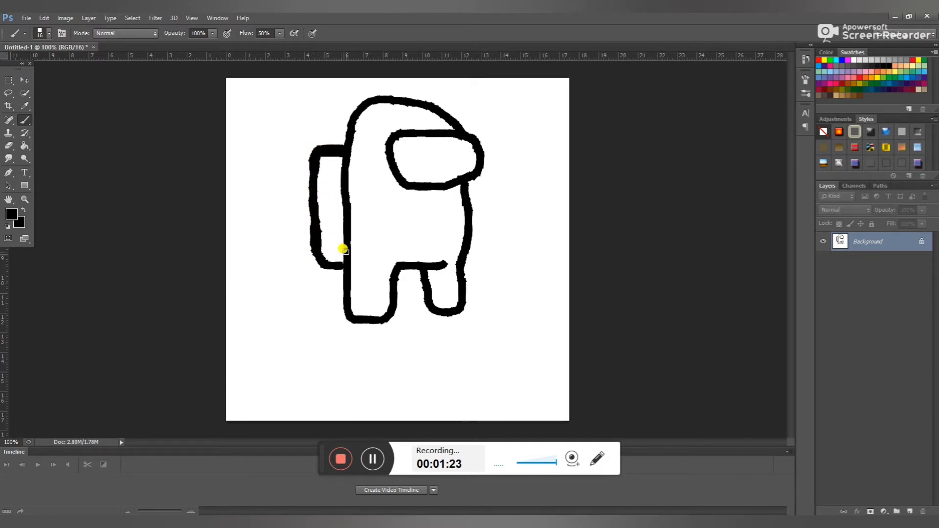
pyautogui.moveTo(319, 256)
pyautogui.mouseDown()
pyautogui.moveTo(377, 275)
pyautogui.moveTo(398, 263)
pyautogui.moveTo(386, 311)
pyautogui.moveTo(349, 314)
pyautogui.mouseUp()
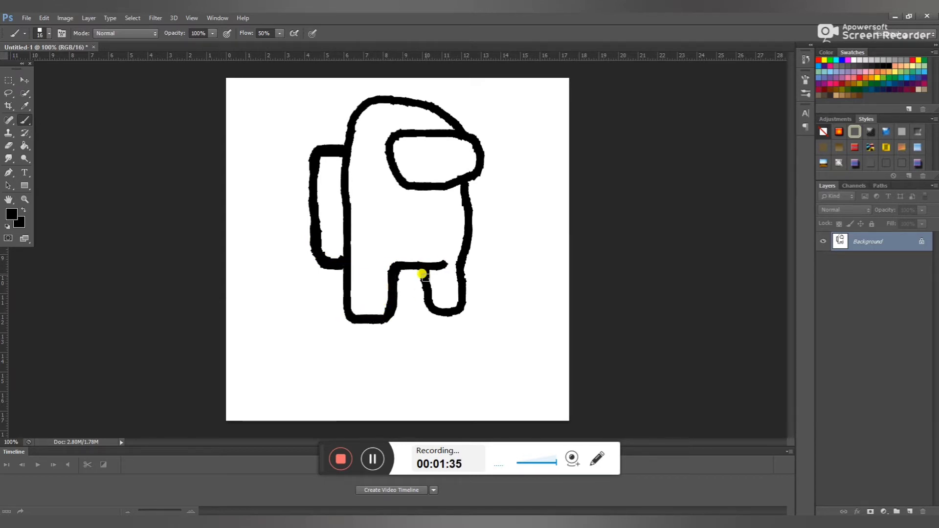
pyautogui.moveTo(422, 274)
pyautogui.mouseDown()
pyautogui.moveTo(428, 299)
pyautogui.moveTo(443, 307)
pyautogui.moveTo(457, 277)
pyautogui.moveTo(464, 182)
pyautogui.mouseUp()
pyautogui.moveTo(396, 129)
pyautogui.mouseDown()
pyautogui.moveTo(401, 187)
pyautogui.moveTo(388, 155)
pyautogui.moveTo(393, 134)
pyautogui.moveTo(448, 132)
pyautogui.mouseUp()
pyautogui.moveTo(405, 185)
pyautogui.mouseDown()
pyautogui.moveTo(477, 165)
pyautogui.moveTo(458, 176)
pyautogui.moveTo(476, 152)
pyautogui.moveTo(459, 124)
pyautogui.moveTo(435, 111)
pyautogui.moveTo(353, 110)
pyautogui.moveTo(370, 99)
pyautogui.moveTo(431, 99)
pyautogui.moveTo(456, 125)
pyautogui.moveTo(420, 101)
pyautogui.moveTo(372, 100)
pyautogui.moveTo(354, 109)
pyautogui.moveTo(343, 146)
pyautogui.mouseUp()
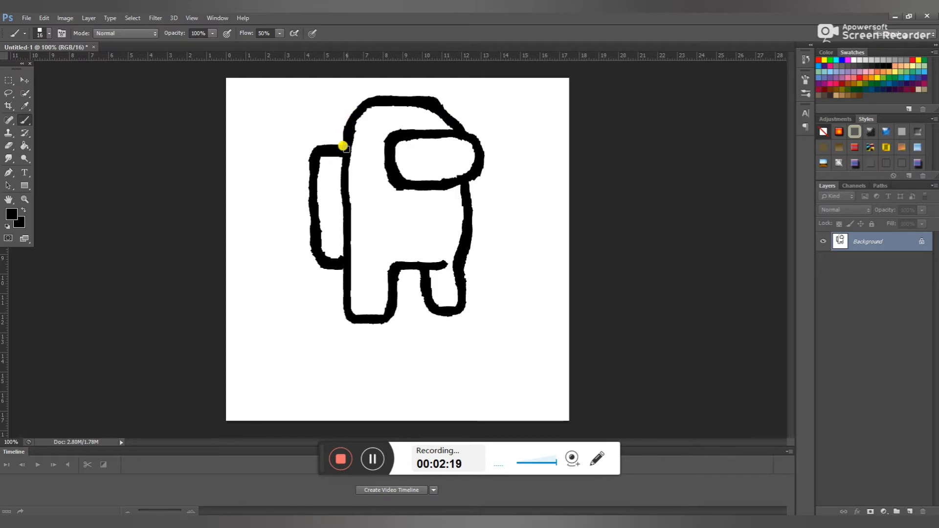
pyautogui.moveTo(435, 307)
pyautogui.mouseDown()
pyautogui.moveTo(422, 294)
pyautogui.moveTo(426, 306)
pyautogui.moveTo(466, 304)
pyautogui.moveTo(456, 307)
pyautogui.mouseUp()
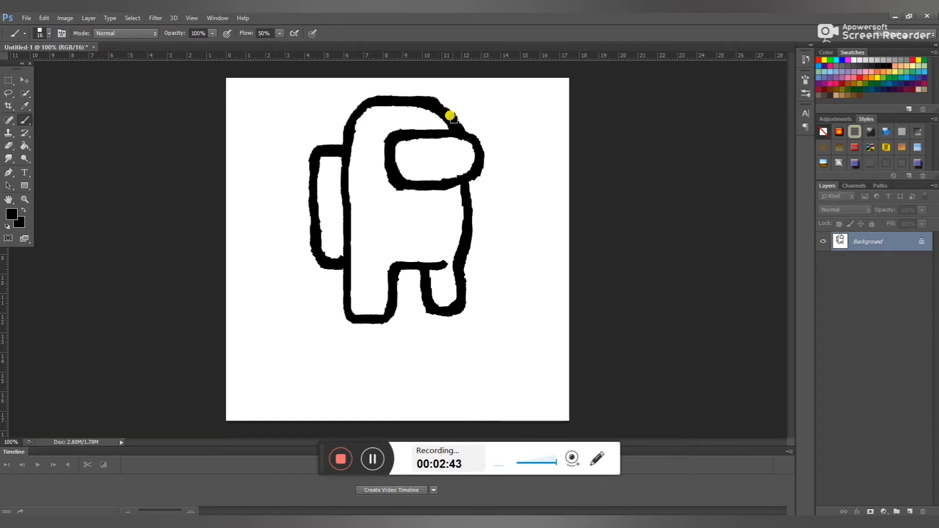
pyautogui.moveTo(407, 132)
pyautogui.mouseDown()
pyautogui.moveTo(459, 134)
pyautogui.moveTo(471, 148)
pyautogui.mouseUp()
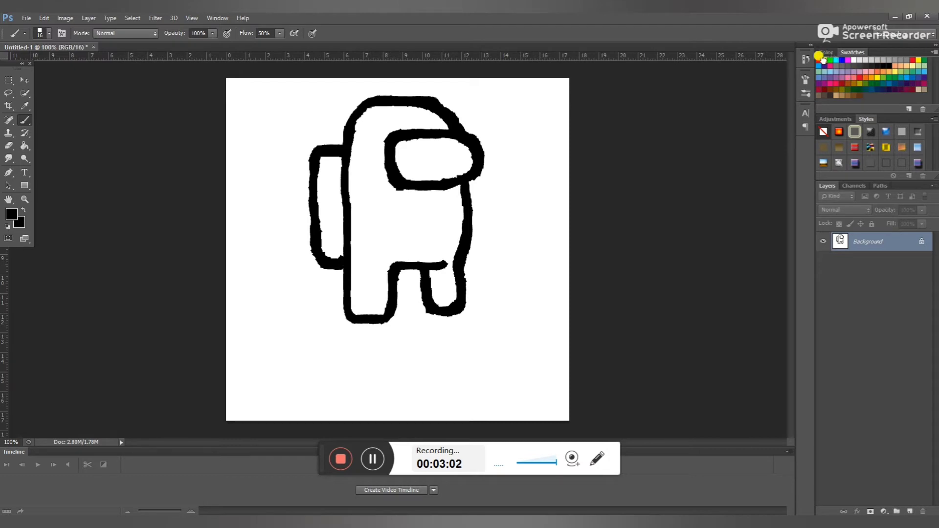
# Step: Set the foreground colour to a golden orange with hue 47, saturation 100 and brightness 87
pyautogui.click(854, 75)
pyautogui.click(827, 52)
pyautogui.moveTo(905, 91); pyautogui.dragTo(886, 95)
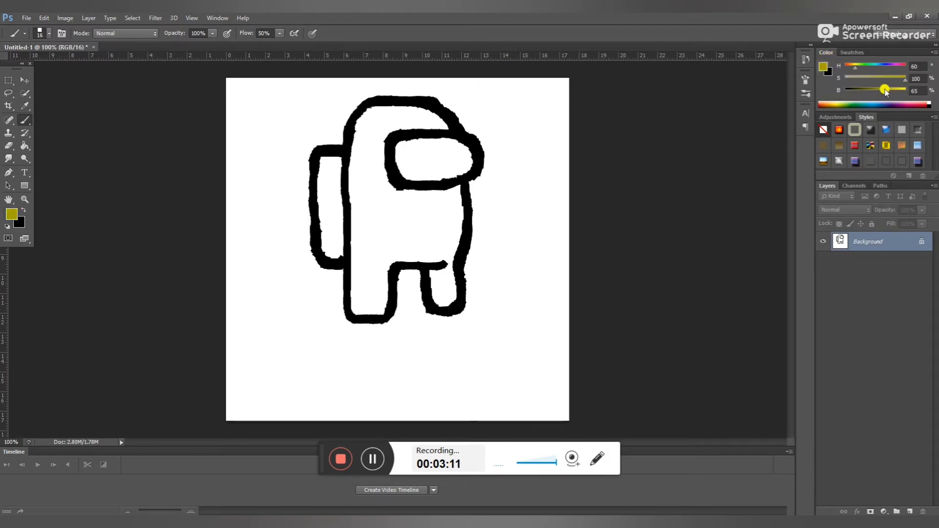
pyautogui.moveTo(856, 67); pyautogui.dragTo(855, 70)
pyautogui.moveTo(838, 102); pyautogui.dragTo(830, 100)
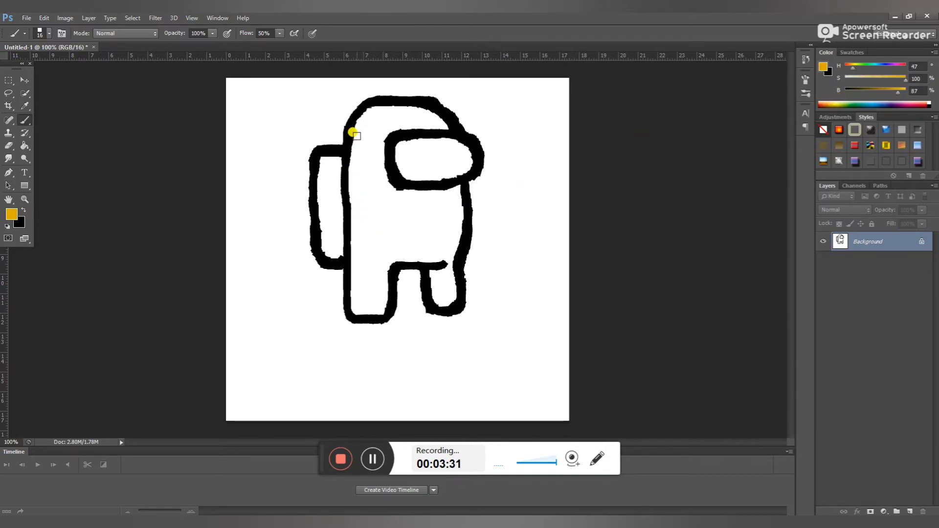
# Step: Paint curved shadow boundary lines across the body and the top of the backpack with a 5 px golden orange brush
pyautogui.rightClick(361, 157)
pyautogui.moveTo(380, 185); pyautogui.dragTo(378, 185)
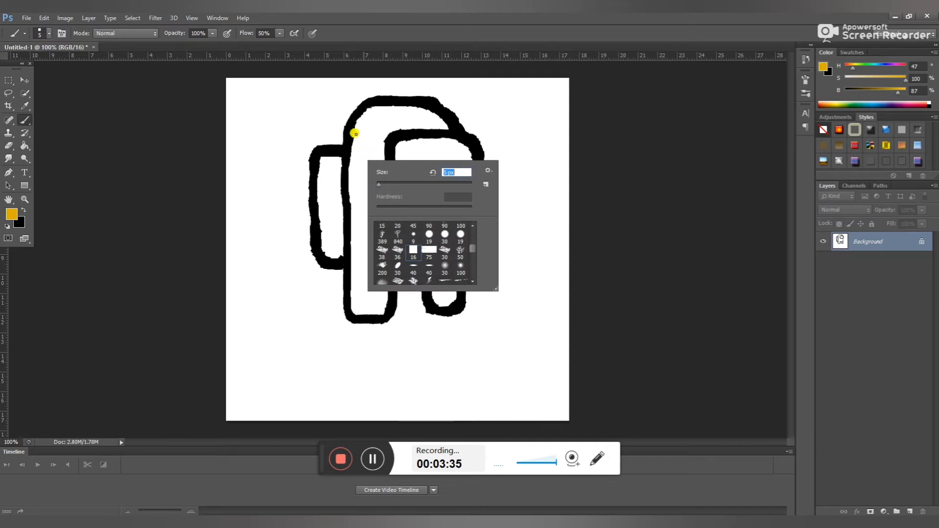
pyautogui.press('Return')
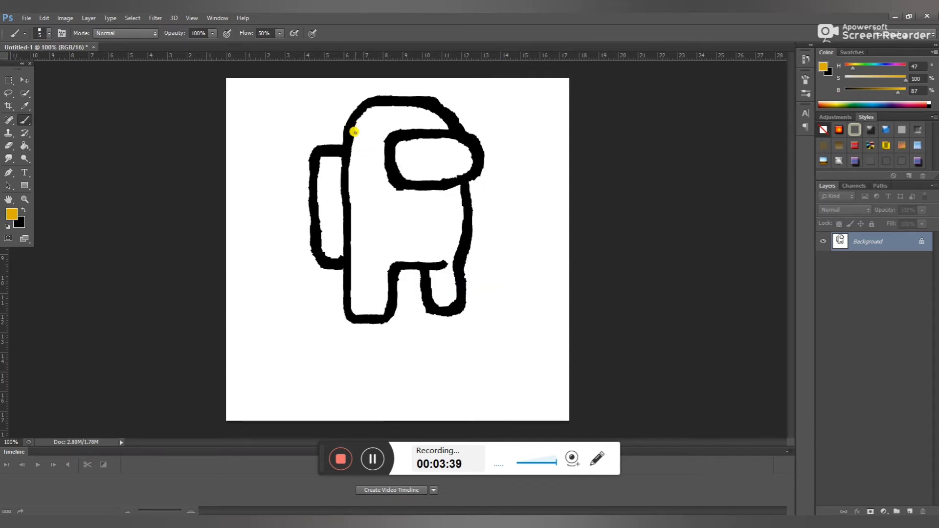
pyautogui.moveTo(357, 143); pyautogui.dragTo(357, 159)
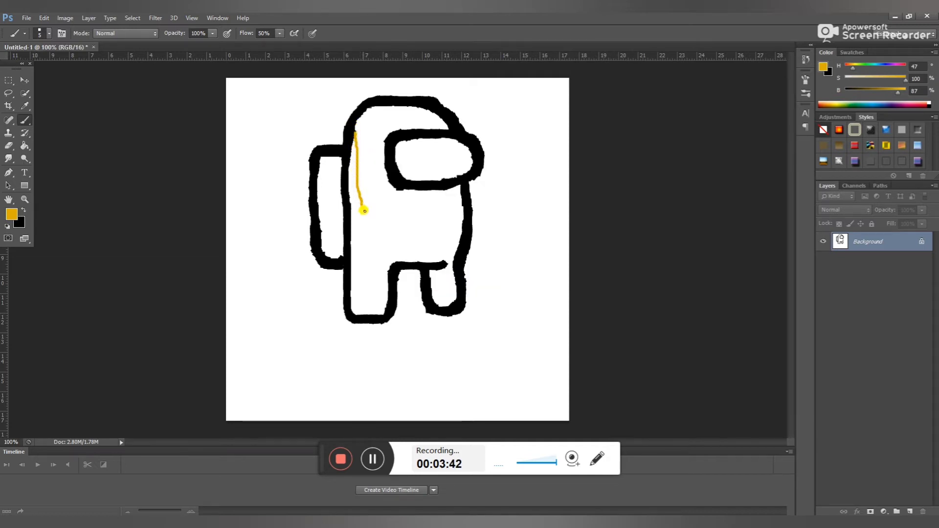
pyautogui.moveTo(364, 211)
pyautogui.mouseDown()
pyautogui.moveTo(388, 237)
pyautogui.moveTo(442, 235)
pyautogui.mouseUp()
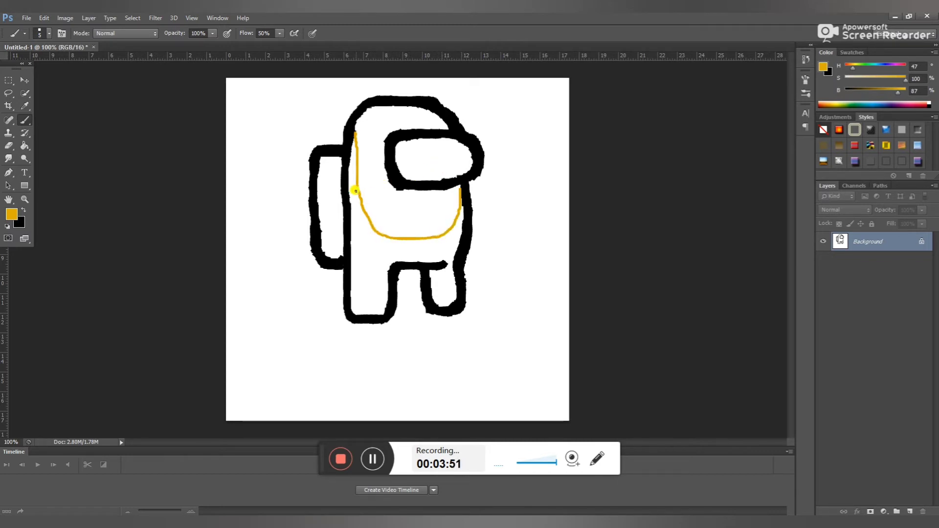
pyautogui.moveTo(333, 172)
pyautogui.mouseDown()
pyautogui.moveTo(340, 176)
pyautogui.moveTo(326, 175)
pyautogui.moveTo(339, 172)
pyautogui.mouseUp()
# Step: Fill the shadow areas of the backpack, lower body and legs with golden orange using the Paint Bucket
pyautogui.click(24, 145)
pyautogui.click(325, 198)
pyautogui.click(367, 239)
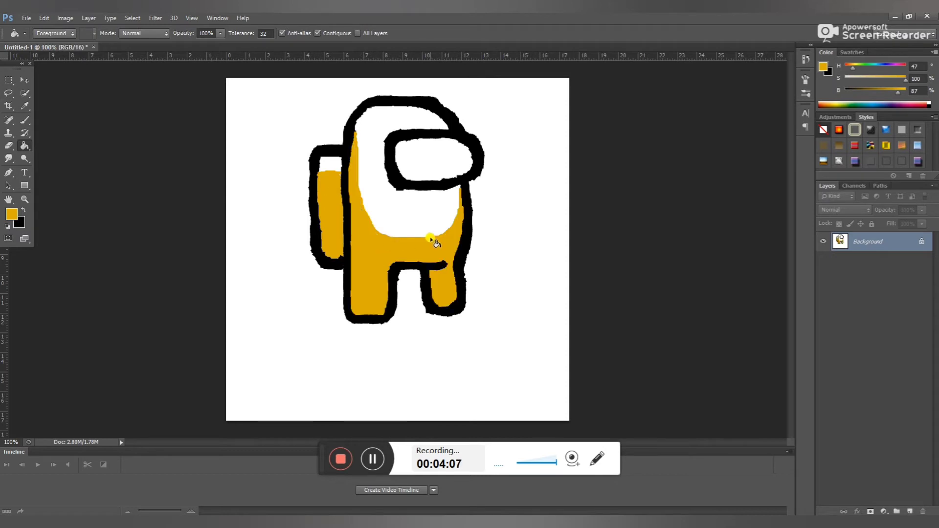
# Step: Fill the white upper parts of the backpack and body with yellow, hue 60, saturation 100, brightness 95
pyautogui.click(837, 99)
pyautogui.click(334, 162)
pyautogui.click(377, 169)
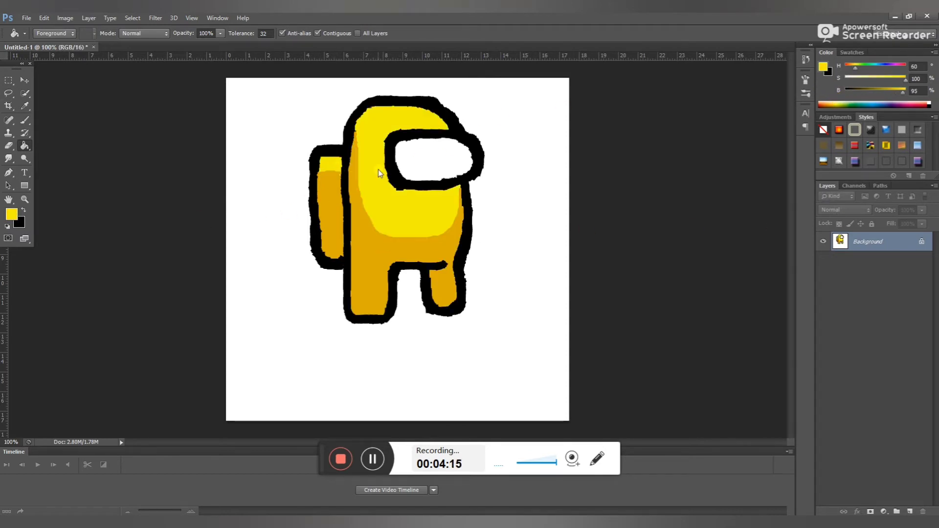
# Step: Refill the upper body and backpack top with a brighter yellow, hue 59, saturation 100, brightness 100
pyautogui.click(841, 100)
pyautogui.click(839, 103)
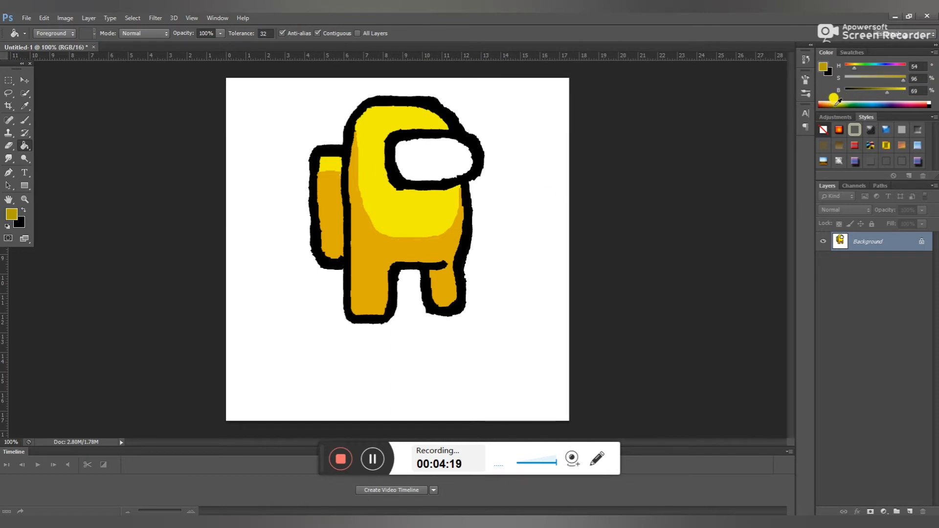
pyautogui.moveTo(885, 92); pyautogui.dragTo(906, 91)
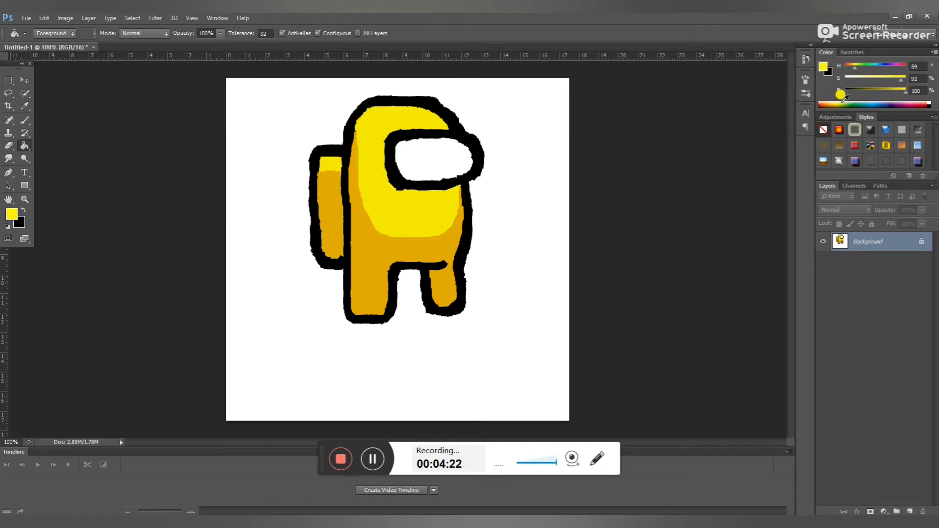
pyautogui.click(374, 174)
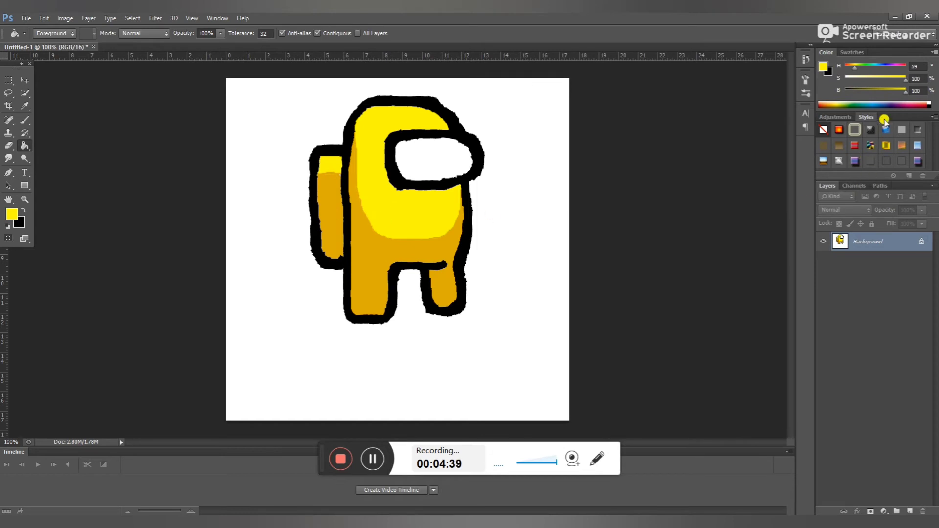
# Step: Outline and fill the lower shadow of the visor with dark blue, hue 201, saturation 64, brightness 43
pyautogui.click(880, 102)
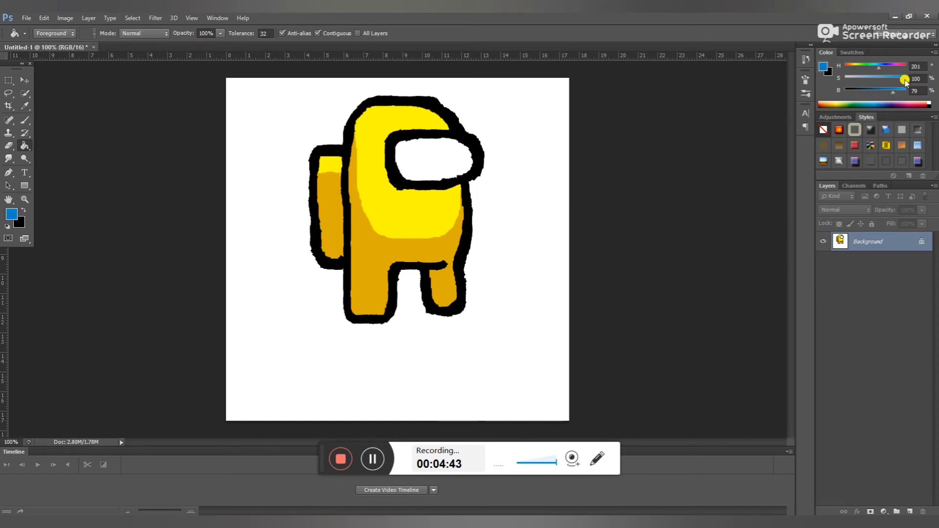
pyautogui.moveTo(891, 91)
pyautogui.mouseDown()
pyautogui.moveTo(878, 91)
pyautogui.moveTo(881, 81)
pyautogui.moveTo(850, 86)
pyautogui.moveTo(884, 82)
pyautogui.moveTo(872, 94)
pyautogui.mouseUp()
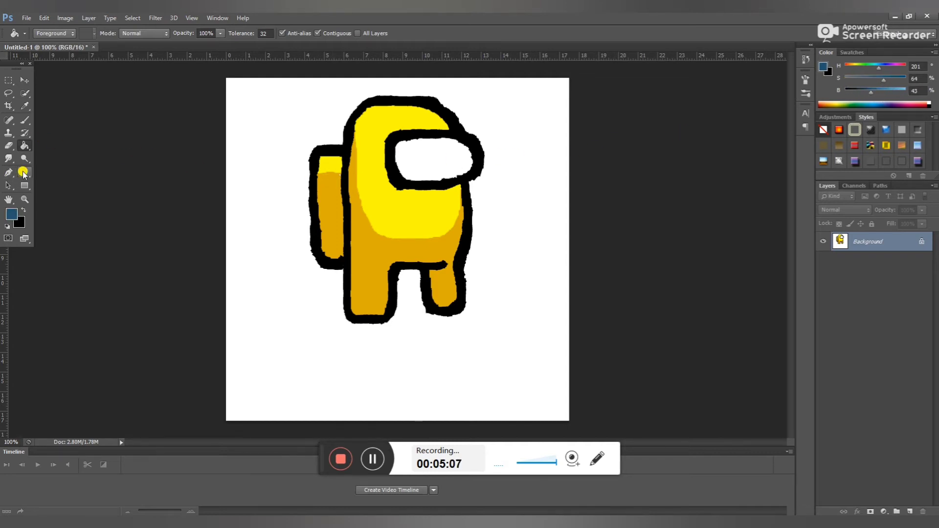
pyautogui.click(25, 119)
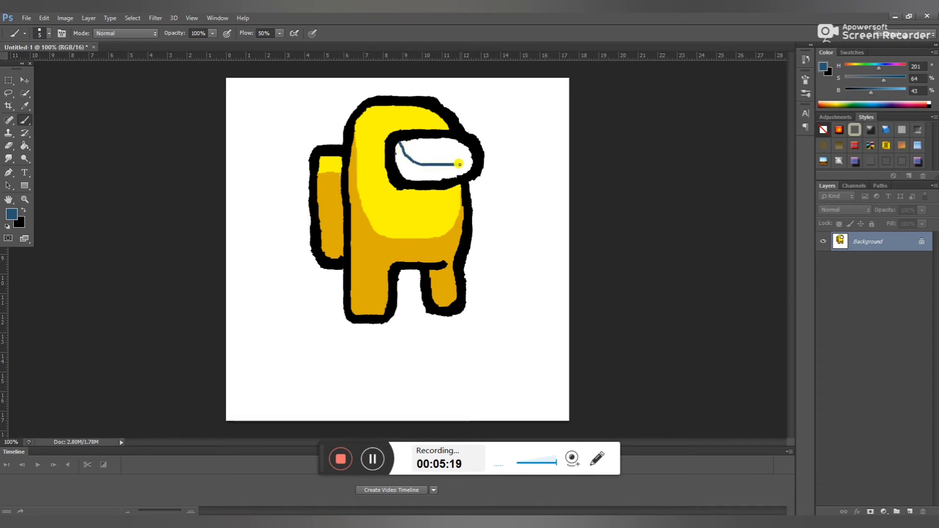
pyautogui.moveTo(460, 164); pyautogui.dragTo(468, 162)
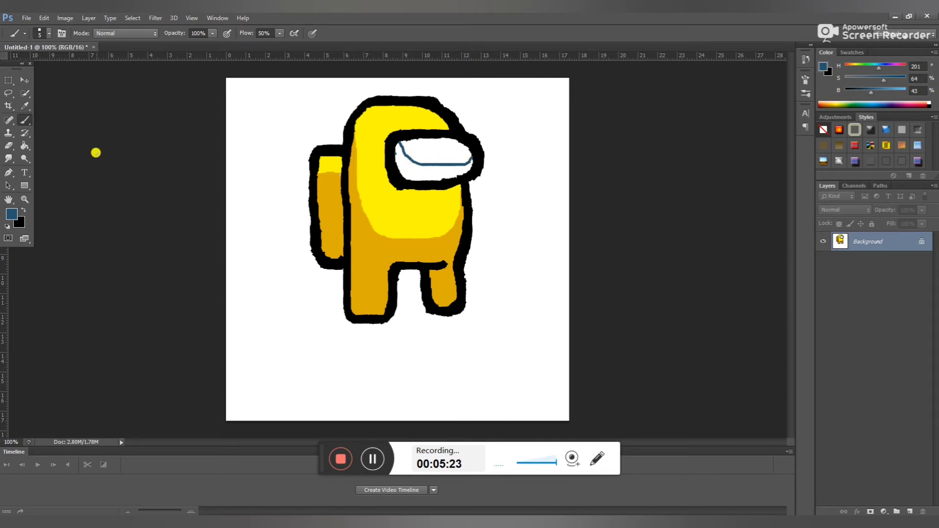
pyautogui.click(25, 146)
pyautogui.click(416, 169)
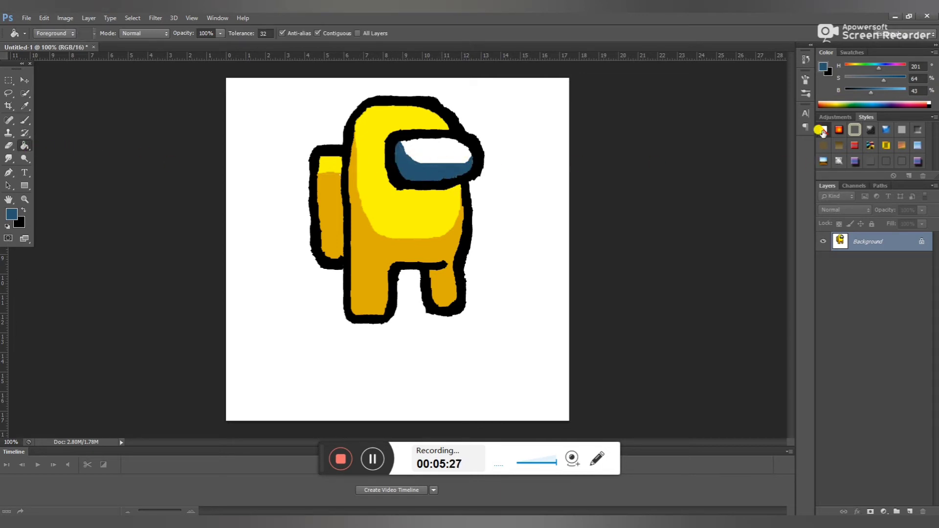
# Step: Outline a white highlight near the visor's upper edge and fill around it with bright blue, hue 197, saturation 100, brightness 100
pyautogui.moveTo(883, 80); pyautogui.dragTo(914, 92)
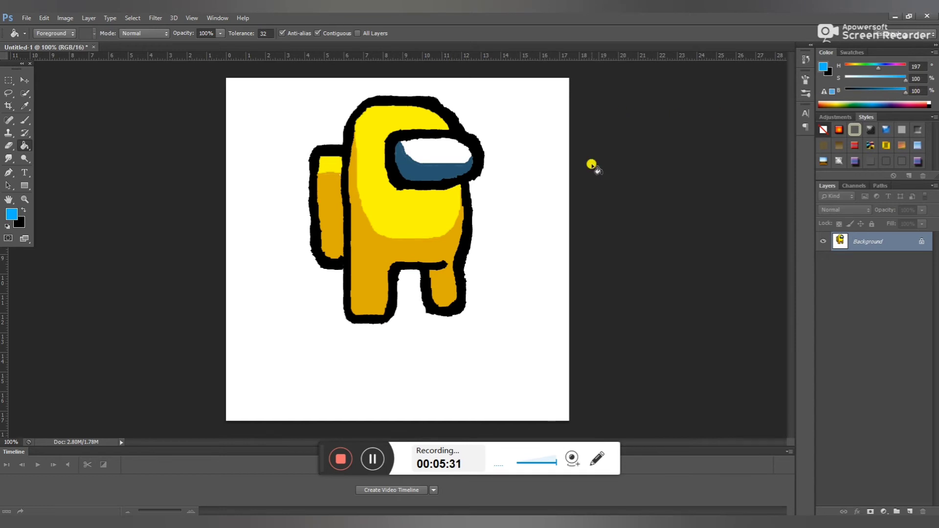
pyautogui.click(24, 121)
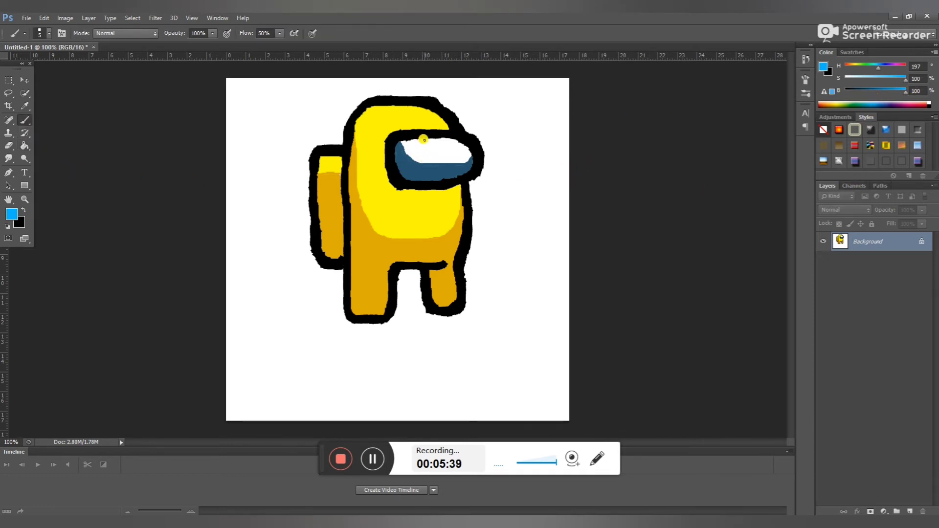
pyautogui.moveTo(425, 139); pyautogui.dragTo(417, 145)
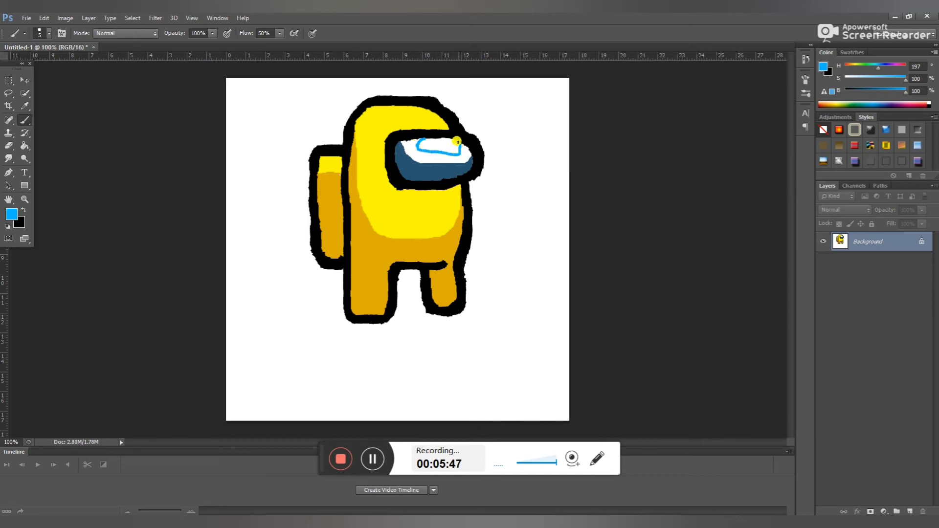
pyautogui.click(26, 146)
pyautogui.click(432, 157)
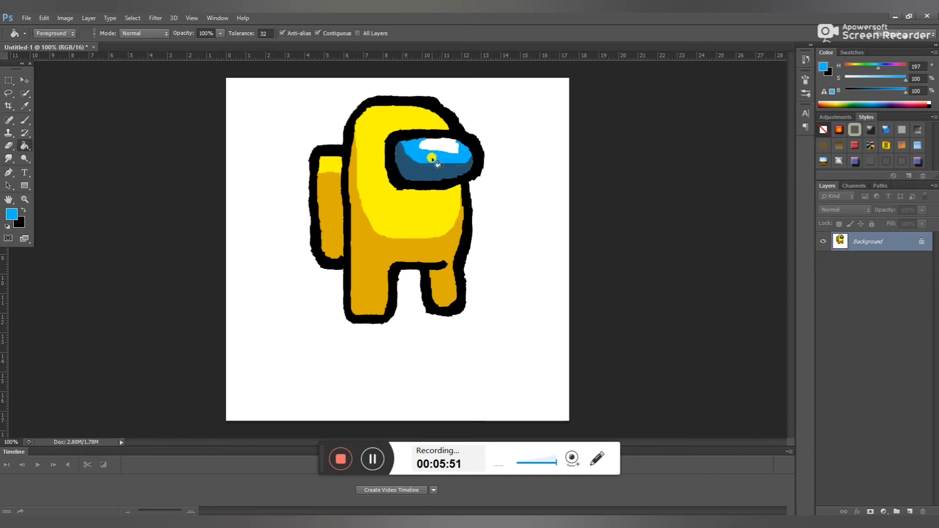
# Step: Refill the visor's bright blue area with a muted blue, hue 197, saturation 67, brightness 77, and touch up the highlight's edge with the brush
pyautogui.click(887, 81)
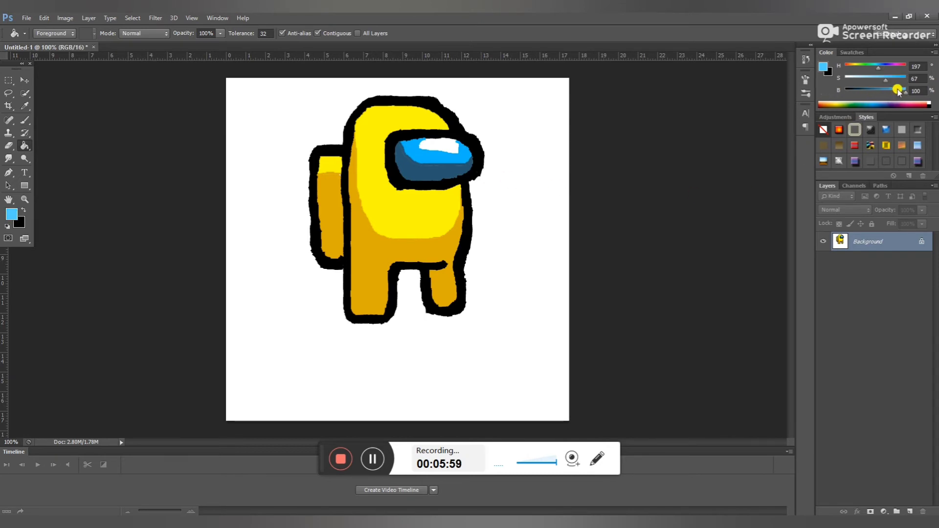
pyautogui.click(899, 90)
pyautogui.moveTo(895, 90); pyautogui.dragTo(891, 91)
pyautogui.click(425, 157)
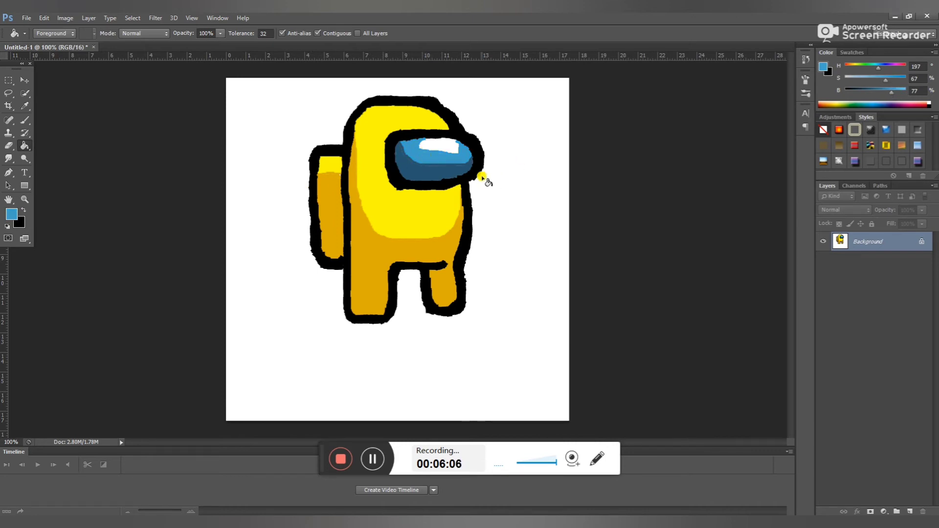
pyautogui.click(24, 120)
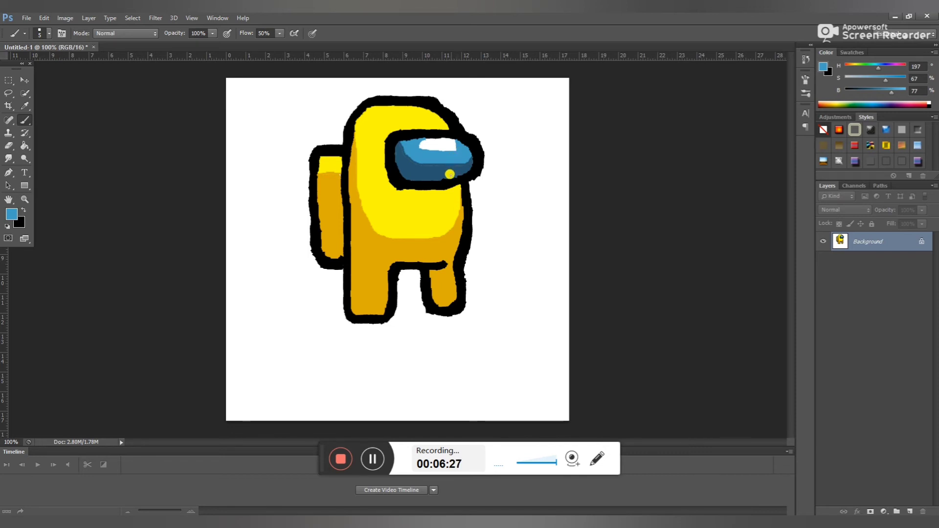
# Step: Sample the highlight's white and brush its edges into a larger, rounded shape on the visor
pyautogui.press('i')
pyautogui.click(454, 145)
pyautogui.scroll(5, 454, 147)
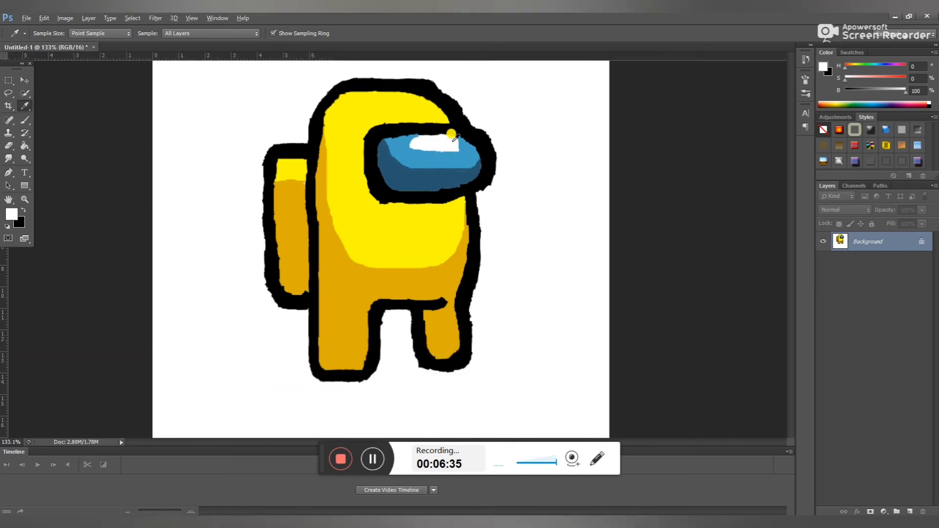
pyautogui.press('b')
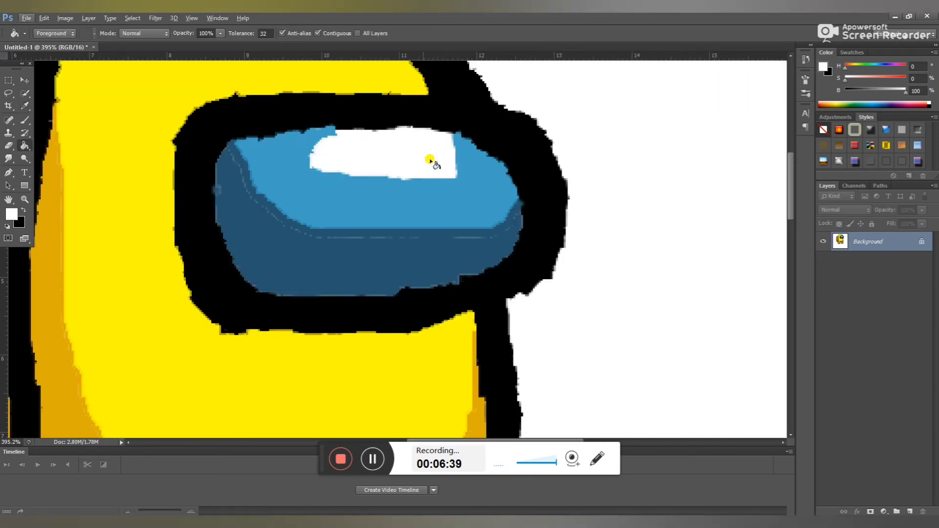
pyautogui.moveTo(459, 137); pyautogui.dragTo(468, 171)
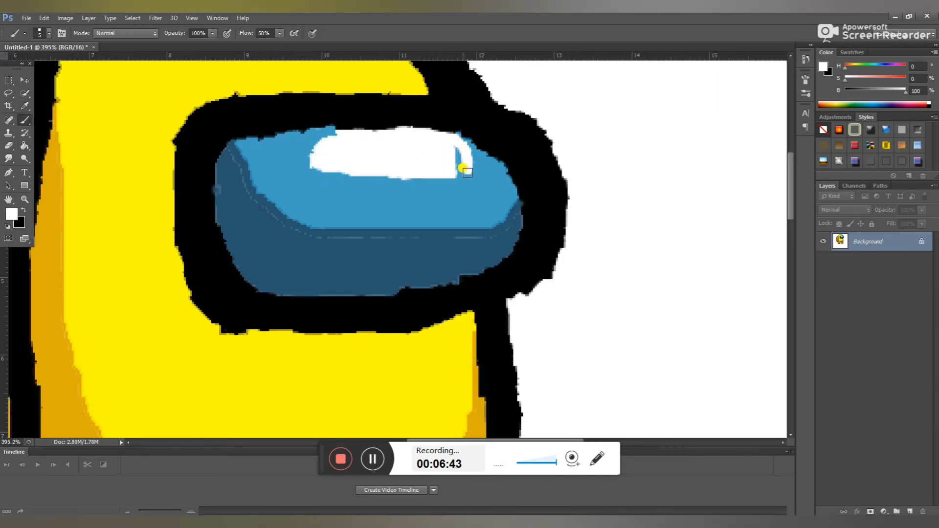
pyautogui.moveTo(344, 134)
pyautogui.mouseDown()
pyautogui.moveTo(320, 155)
pyautogui.moveTo(335, 137)
pyautogui.moveTo(318, 145)
pyautogui.moveTo(324, 172)
pyautogui.moveTo(412, 182)
pyautogui.moveTo(461, 182)
pyautogui.moveTo(465, 172)
pyautogui.moveTo(458, 147)
pyautogui.moveTo(465, 174)
pyautogui.moveTo(340, 171)
pyautogui.moveTo(332, 135)
pyautogui.moveTo(312, 164)
pyautogui.moveTo(331, 178)
pyautogui.moveTo(440, 171)
pyautogui.moveTo(338, 155)
pyautogui.moveTo(328, 168)
pyautogui.moveTo(342, 179)
pyautogui.moveTo(323, 174)
pyautogui.moveTo(332, 179)
pyautogui.moveTo(457, 173)
pyautogui.mouseUp()
# Step: Sample the visor's muted blue and trim the lower and right edges of the white highlight with the brush
pyautogui.press('i')
pyautogui.click(478, 189)
pyautogui.press('g')
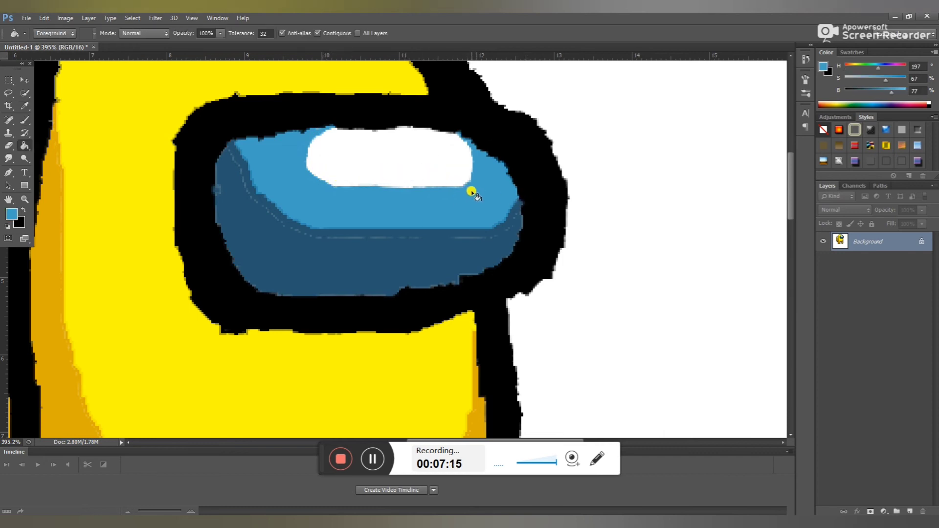
pyautogui.press('b')
pyautogui.moveTo(373, 184)
pyautogui.mouseDown()
pyautogui.moveTo(456, 188)
pyautogui.moveTo(361, 195)
pyautogui.moveTo(315, 180)
pyautogui.moveTo(451, 186)
pyautogui.mouseUp()
pyautogui.hotkey('ctrl', 'z')
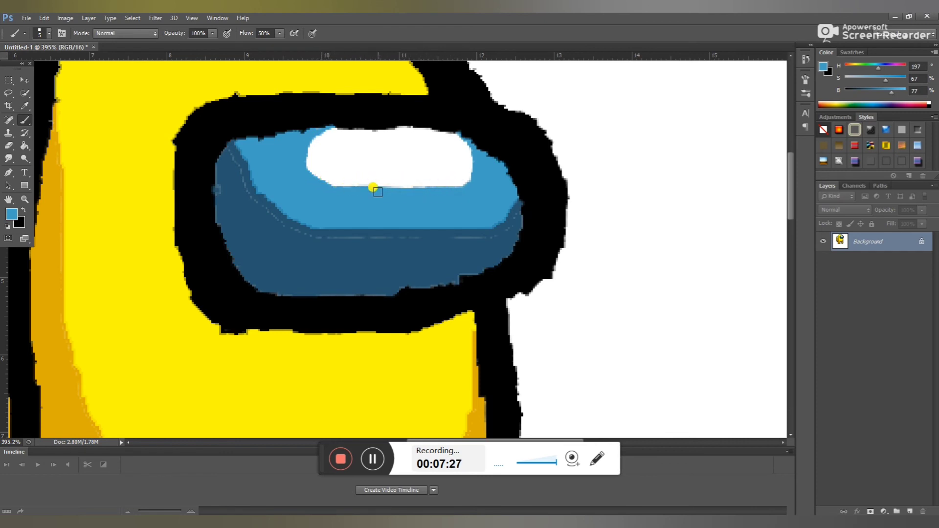
pyautogui.moveTo(375, 189)
pyautogui.mouseDown()
pyautogui.moveTo(457, 184)
pyautogui.moveTo(402, 185)
pyautogui.moveTo(453, 185)
pyautogui.moveTo(482, 168)
pyautogui.moveTo(474, 147)
pyautogui.moveTo(476, 180)
pyautogui.moveTo(473, 151)
pyautogui.moveTo(473, 177)
pyautogui.moveTo(457, 183)
pyautogui.moveTo(474, 172)
pyautogui.moveTo(470, 144)
pyautogui.moveTo(471, 169)
pyautogui.moveTo(470, 159)
pyautogui.moveTo(396, 186)
pyautogui.mouseUp()
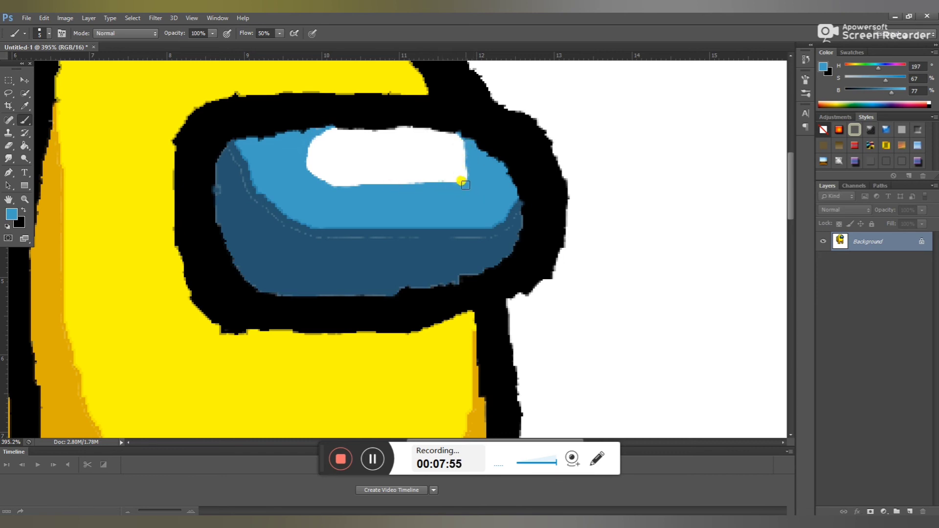
pyautogui.scroll(-6, 462, 190)
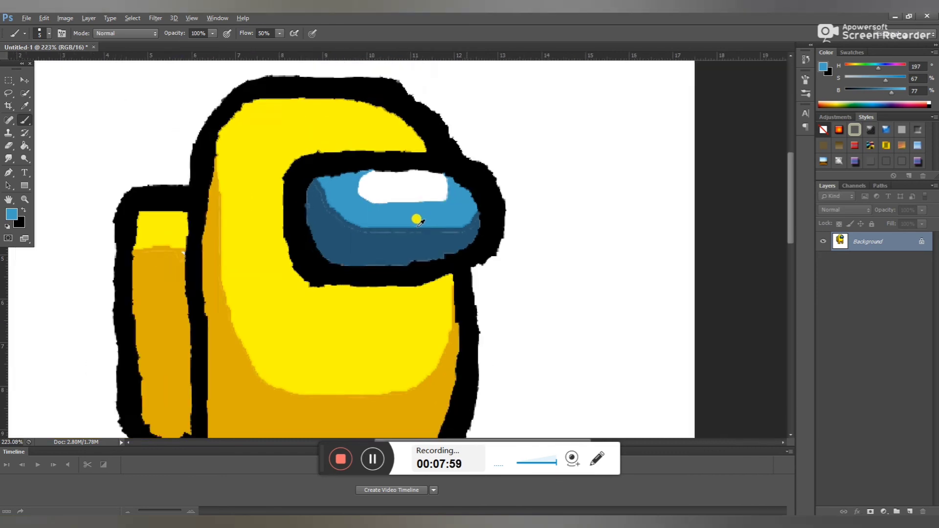
# Step: Start a horizontal text line on the white area below the crewmate's feet and set its colour to black, 000000
pyautogui.scroll(1, 388, 212)
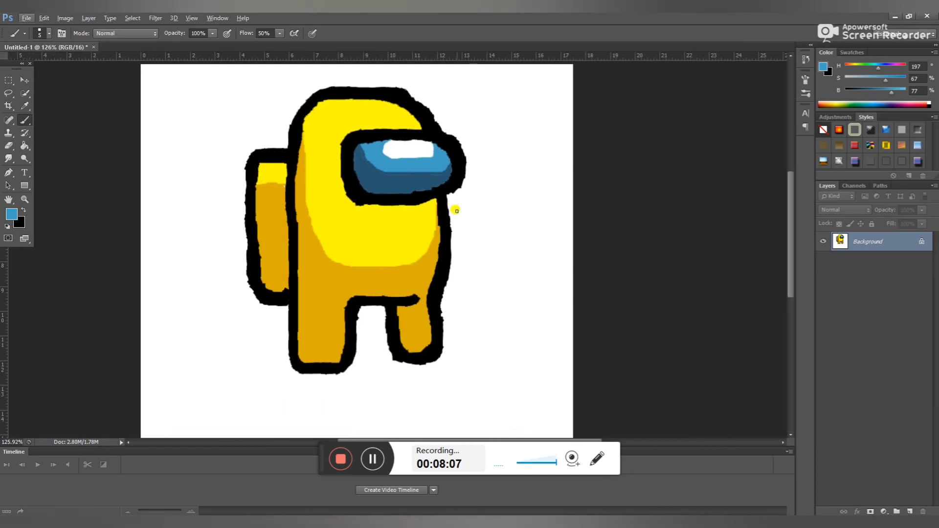
pyautogui.scroll(-1, 473, 212)
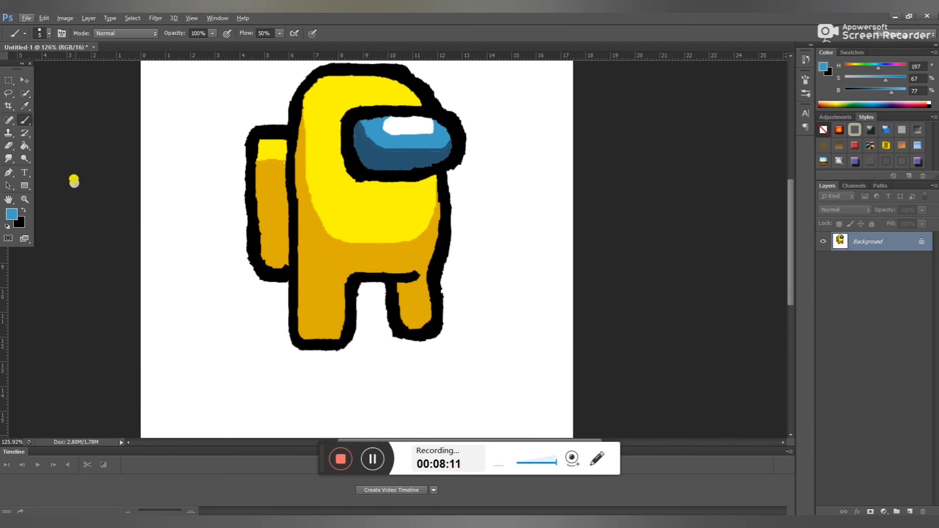
pyautogui.click(25, 173)
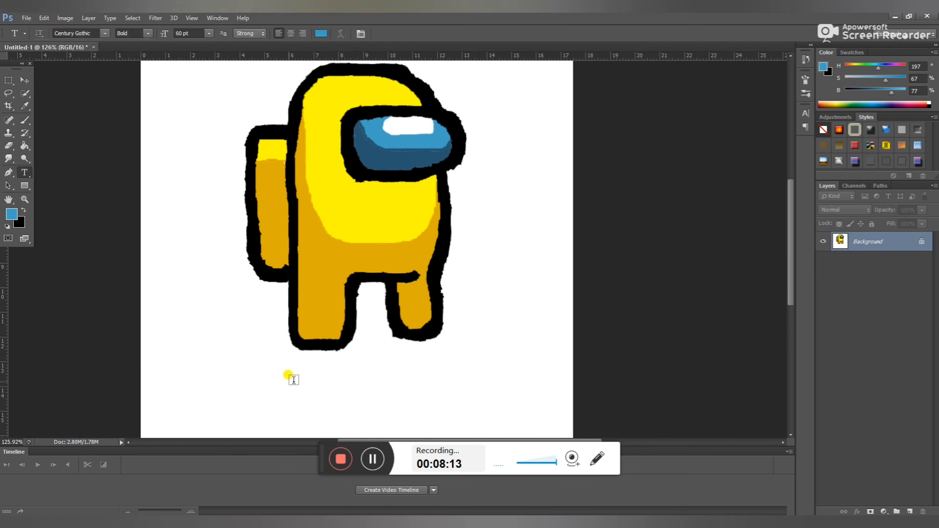
pyautogui.click(267, 384)
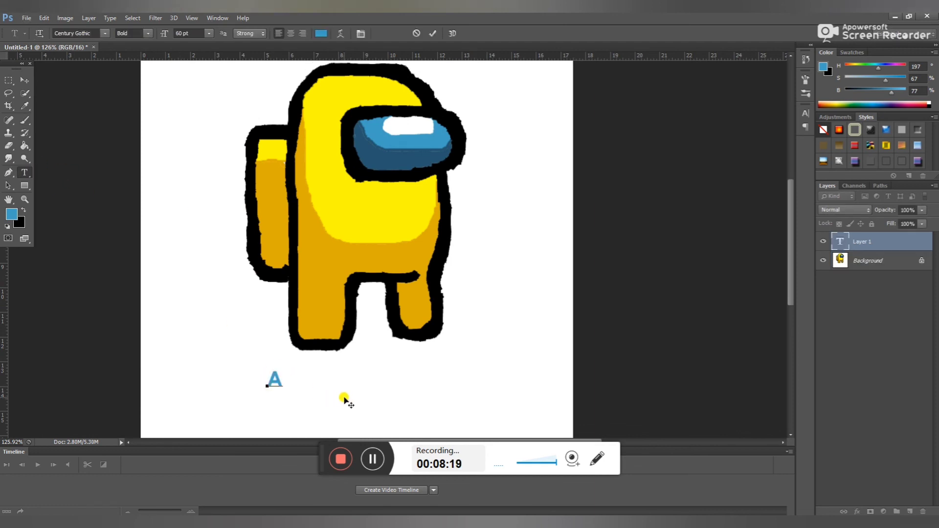
pyautogui.click(12, 215)
pyautogui.moveTo(459, 225); pyautogui.dragTo(504, 346)
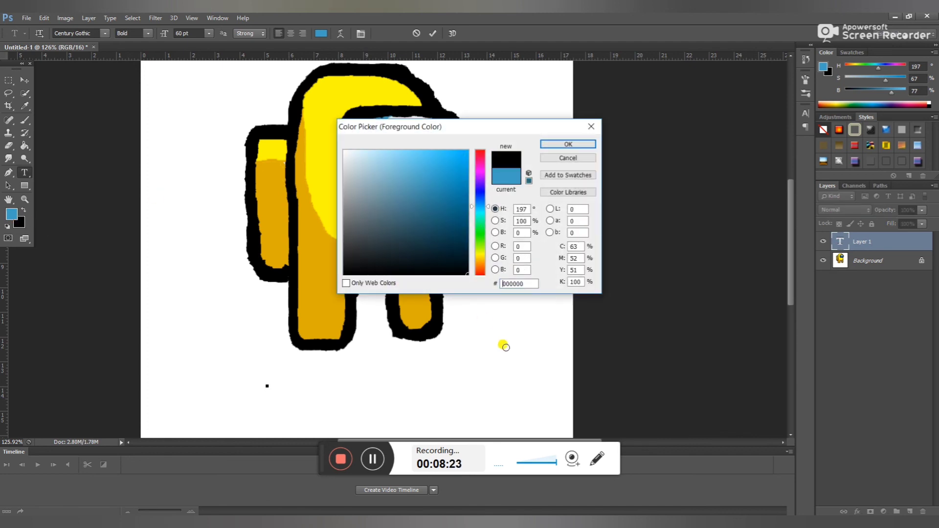
pyautogui.press('Return')
# Step: Enter the caption "AMONG US CHARACTERS!" in the new text line and commit it
pyautogui.write('AMONG US ')
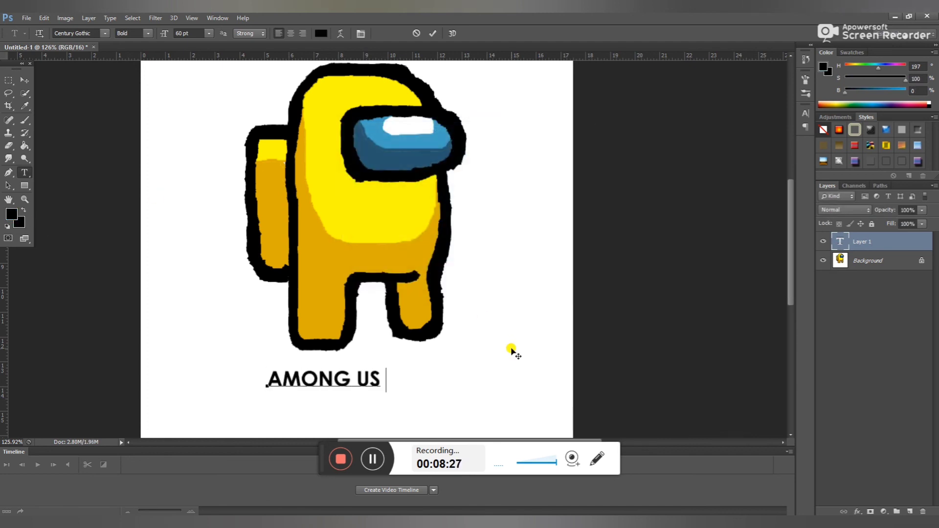
pyautogui.write('CHARACTERS')
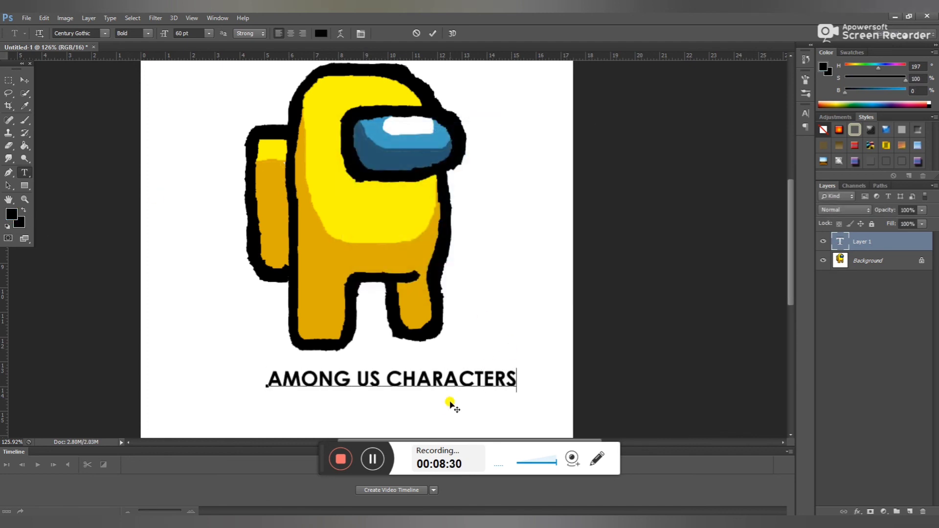
pyautogui.write('!')
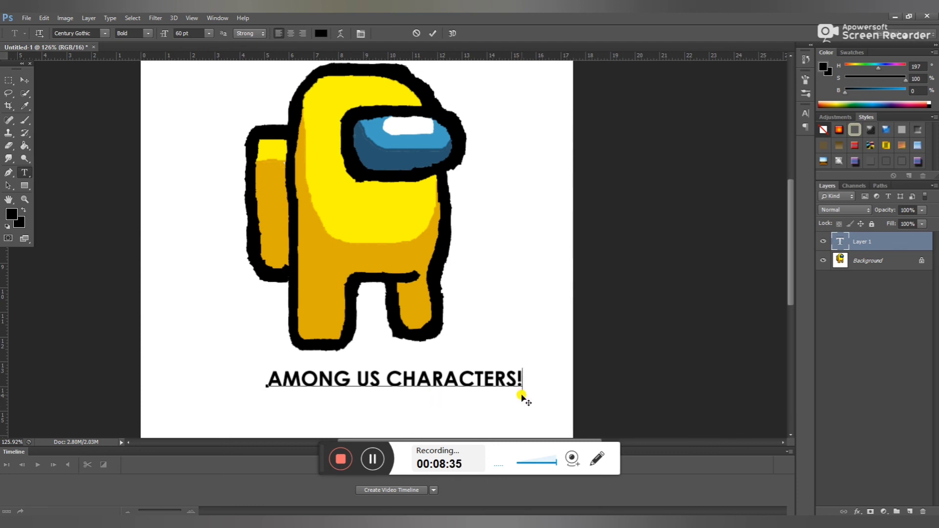
pyautogui.hotkey('ctrl', 'Return')
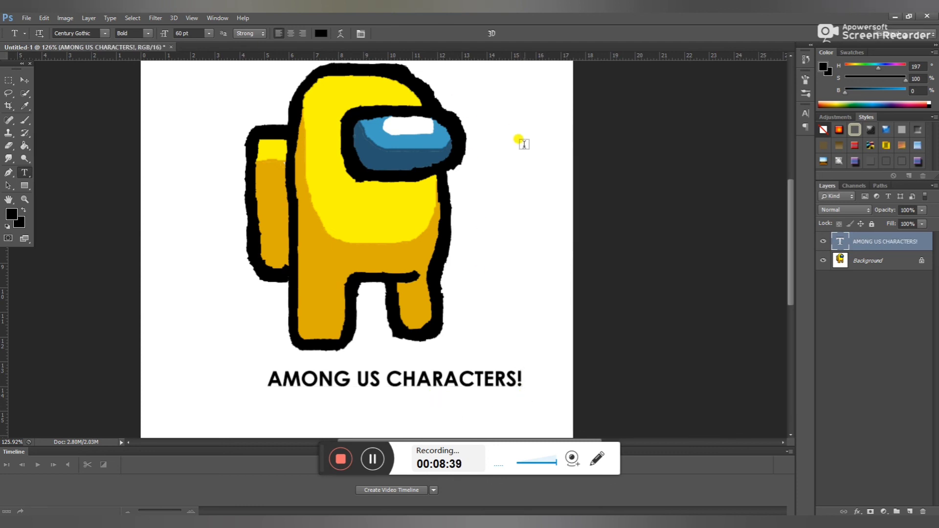
# Step: Select the caption's text layer and move it slightly left to centre it beneath the crewmate
pyautogui.press('v')
pyautogui.rightClick(426, 381)
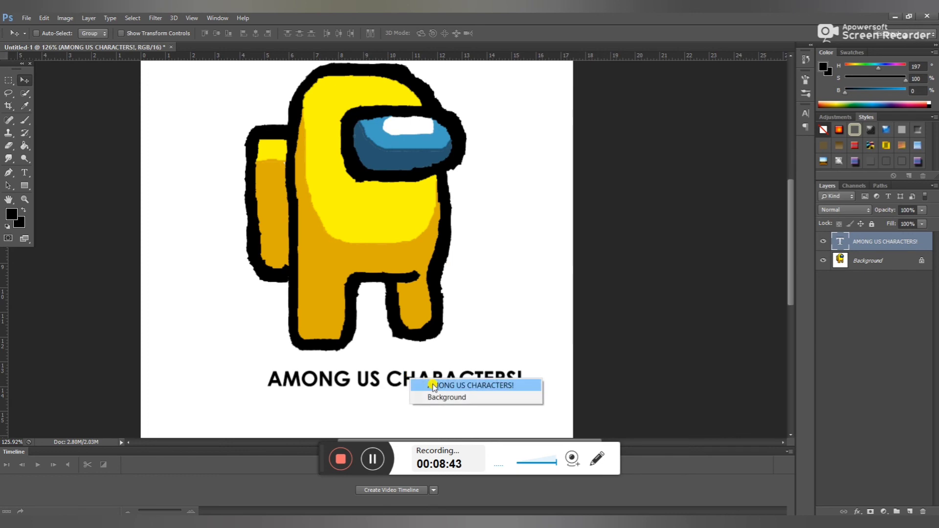
pyautogui.click(438, 383)
pyautogui.moveTo(436, 385); pyautogui.dragTo(433, 385)
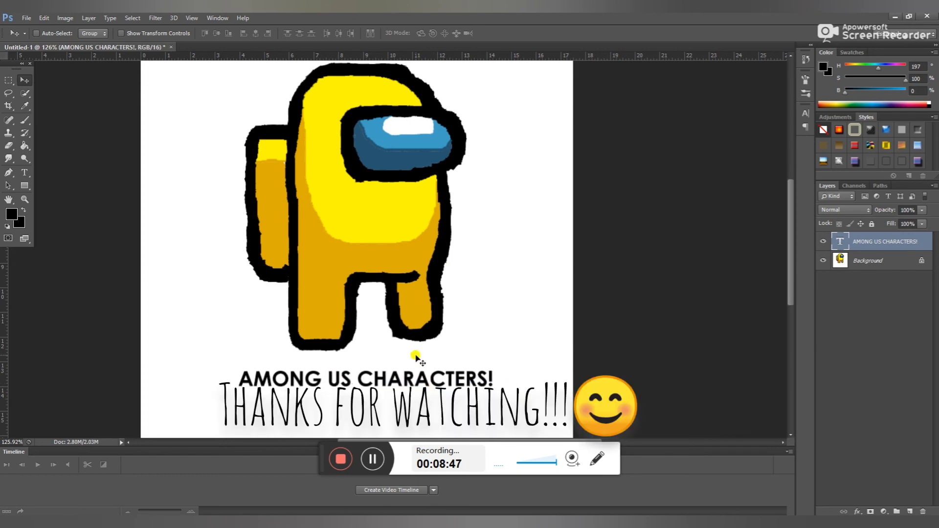
pyautogui.scroll(-2, 387, 321)
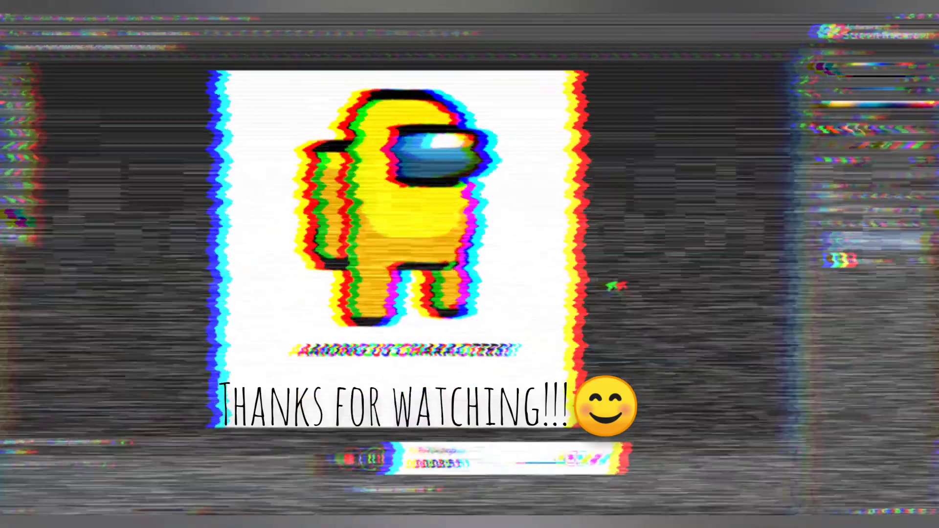